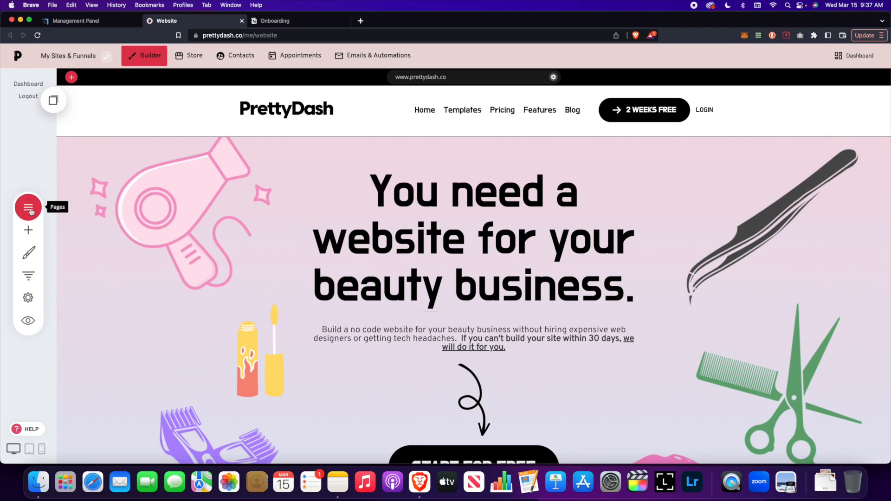
# Step: Create a new popup from the opt-in template "Sign up for a free demo call" and open its popup settings
pyautogui.click(30, 210)
pyautogui.click(133, 88)
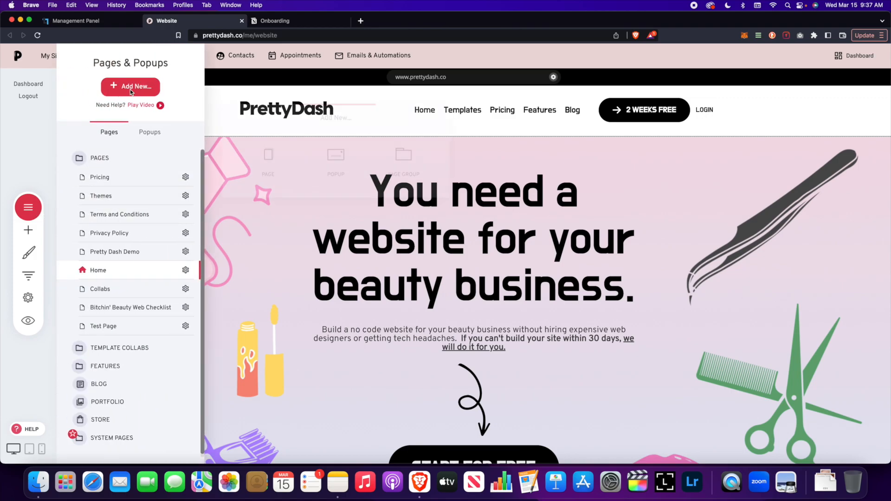
pyautogui.click(337, 160)
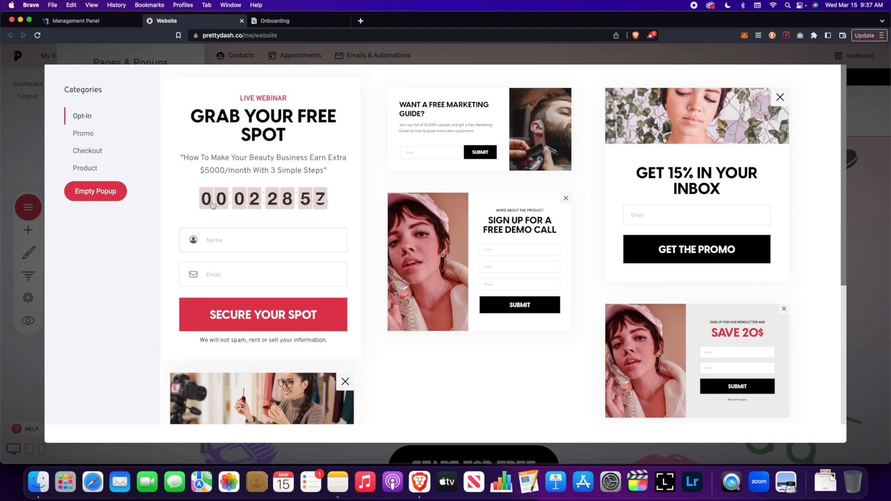
pyautogui.click(481, 247)
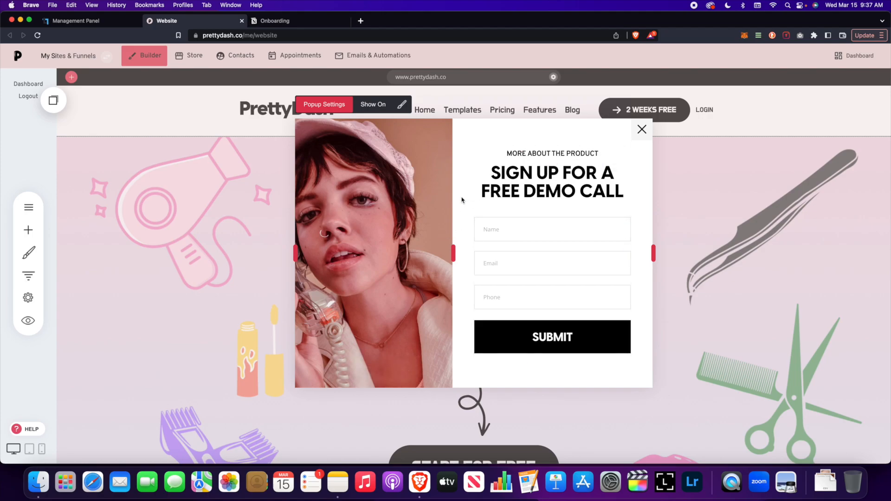
pyautogui.click(324, 105)
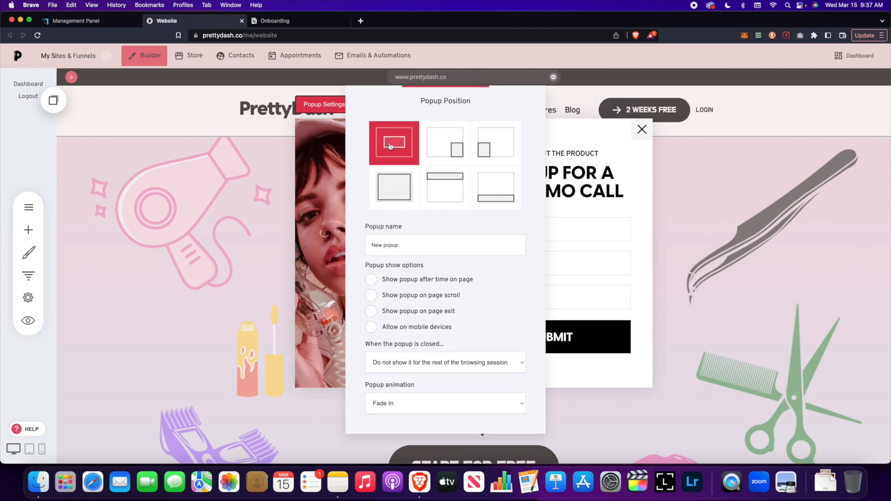
pyautogui.moveTo(436, 106); pyautogui.dragTo(143, 94)
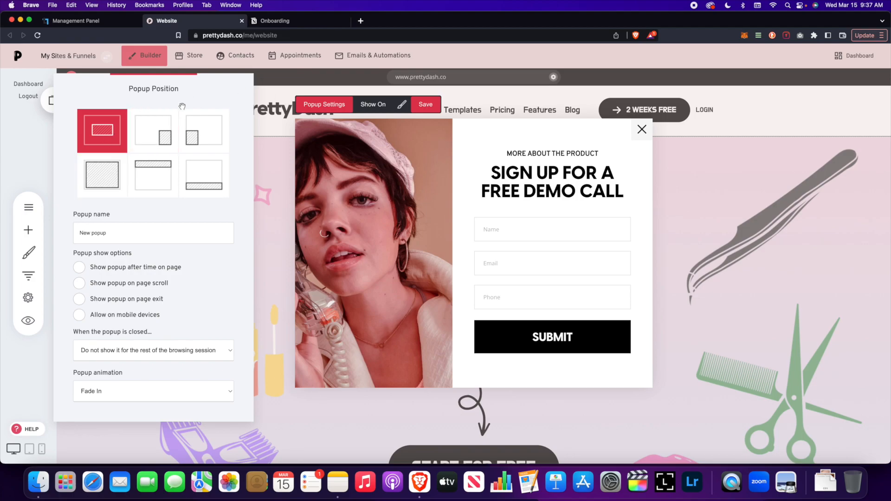
# Step: Try the corner, full-screen, top-bar and bottom-bar popup positions, finishing on the centred position
pyautogui.click(171, 123)
pyautogui.click(201, 134)
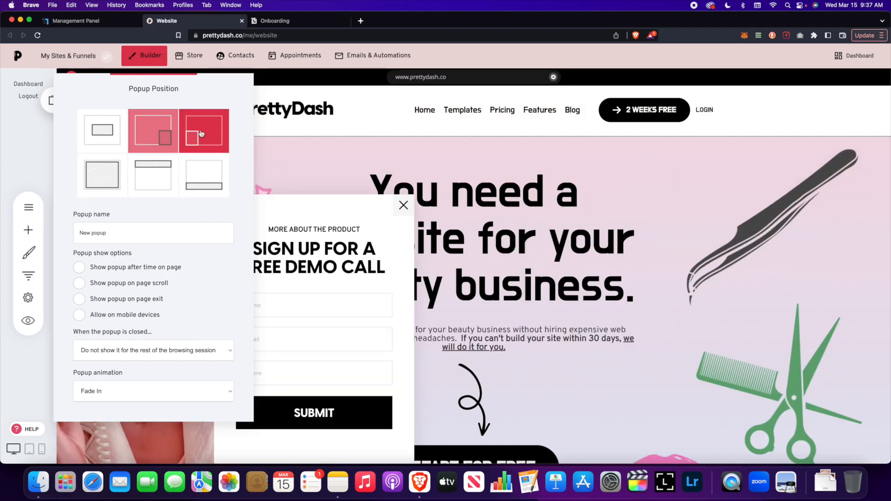
pyautogui.click(116, 176)
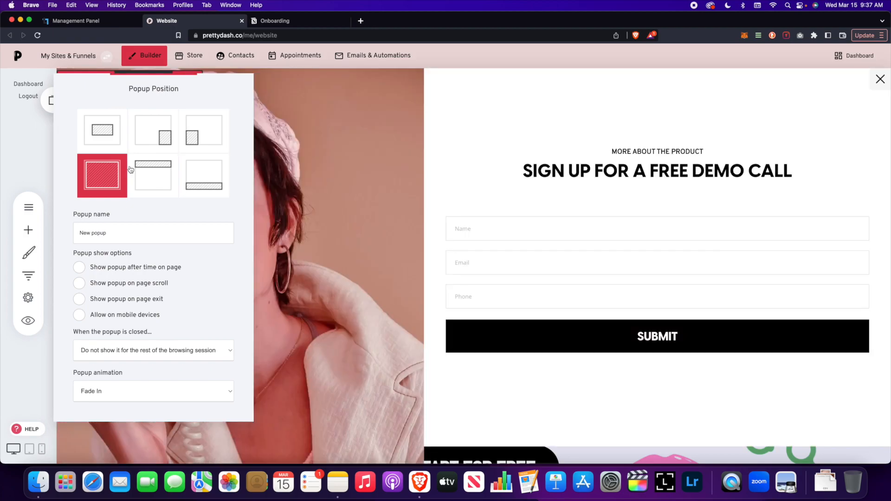
pyautogui.click(164, 177)
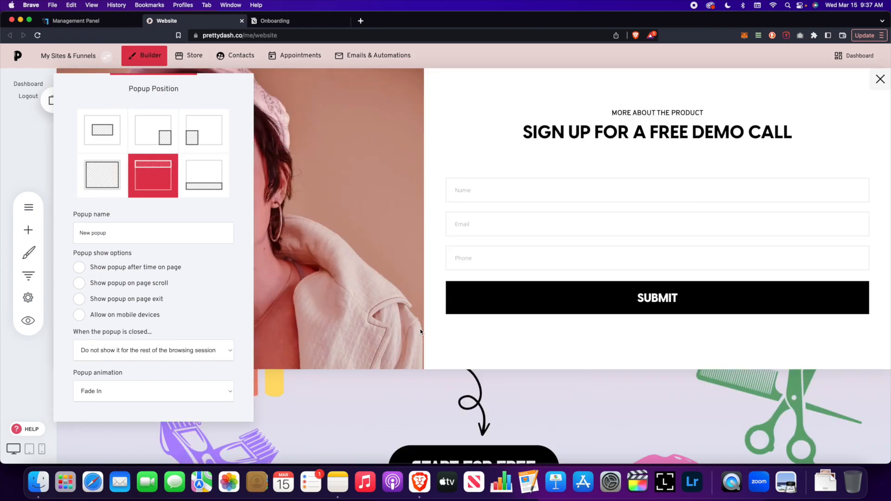
pyautogui.click(210, 180)
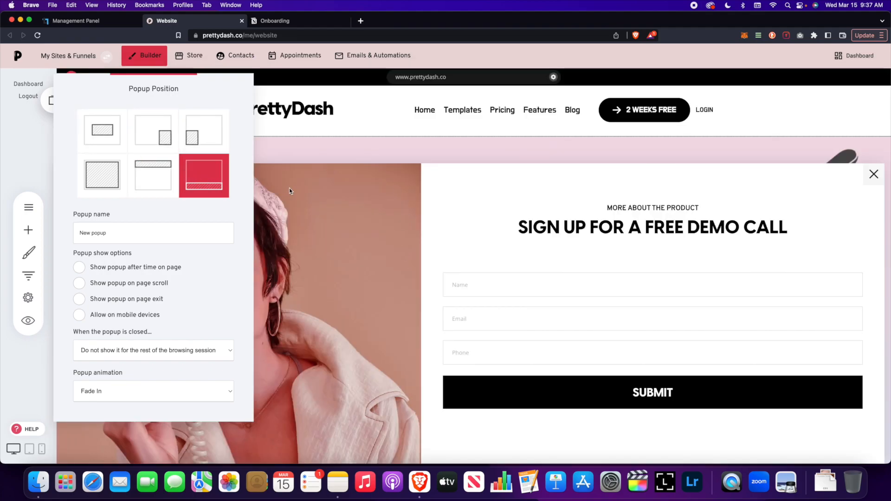
pyautogui.click(120, 139)
# Step: Rename the popup as "Test popup"
pyautogui.doubleClick(137, 238)
pyautogui.click(138, 239)
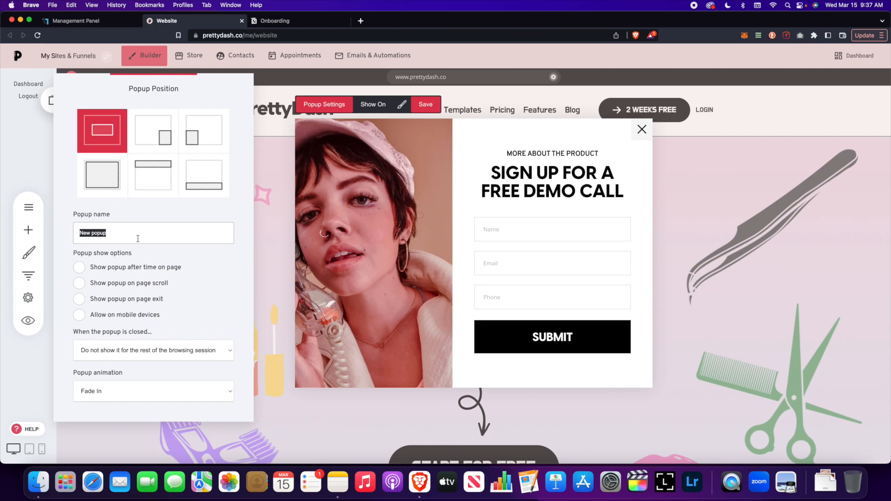
pyautogui.write('Teset po')
pyautogui.press('BackSpace')
pyautogui.press('BackSpace')
pyautogui.write('t p')
# Step: Examine the popup show options, the choices for when the popup is closed, and the available popup animations
pyautogui.click(129, 267)
pyautogui.moveTo(118, 301); pyautogui.dragTo(73, 294)
pyautogui.click(79, 267)
pyautogui.click(79, 283)
pyautogui.moveTo(92, 315); pyautogui.dragTo(72, 315)
pyautogui.click(79, 283)
pyautogui.click(80, 299)
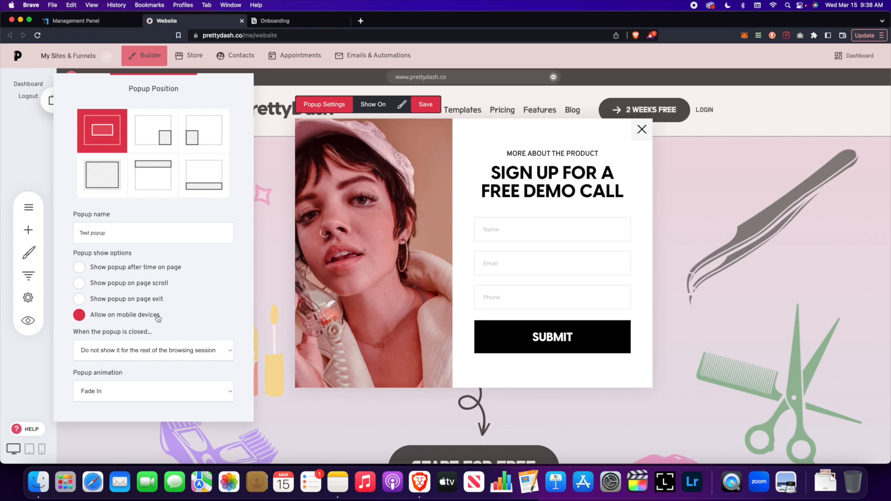
pyautogui.click(166, 348)
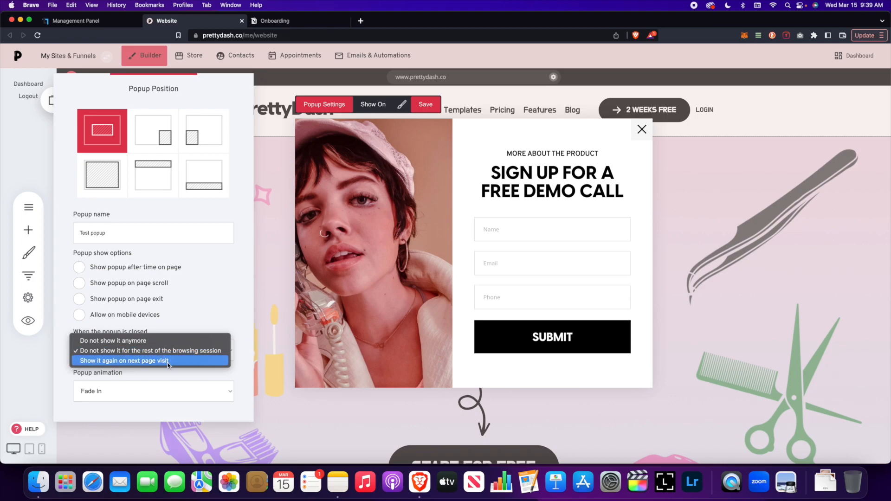
pyautogui.click(171, 382)
pyautogui.click(171, 386)
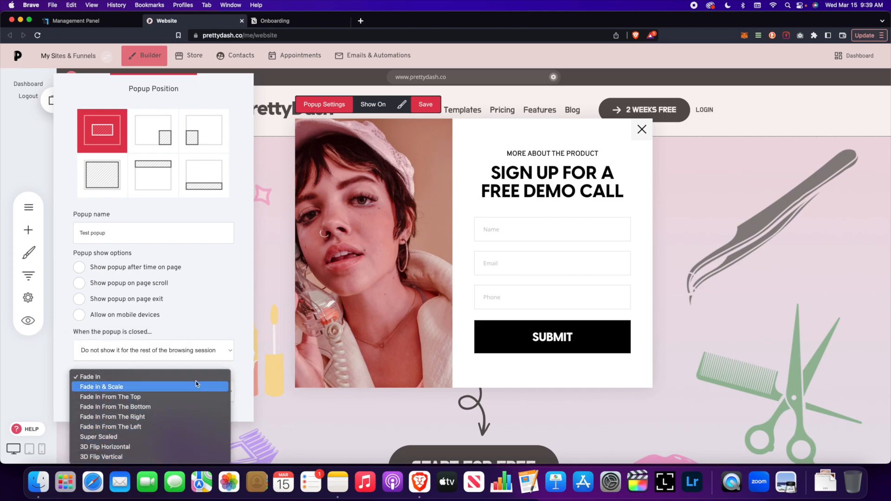
pyautogui.click(206, 324)
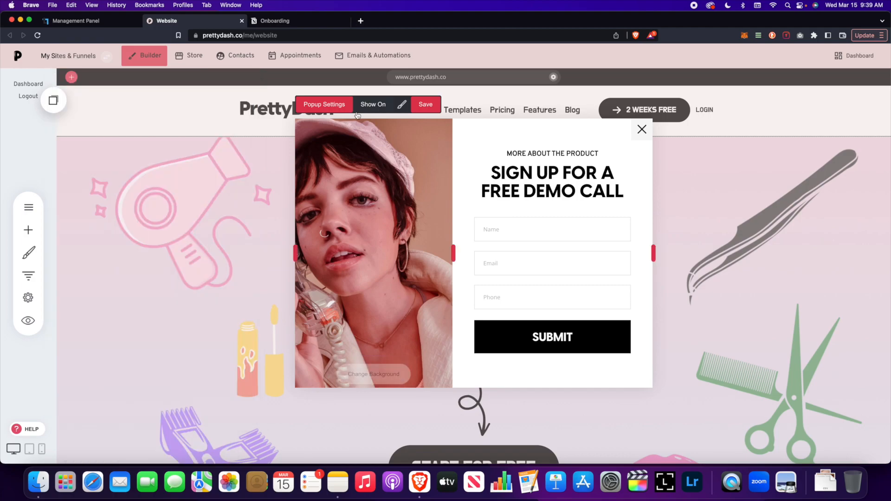
pyautogui.click(370, 106)
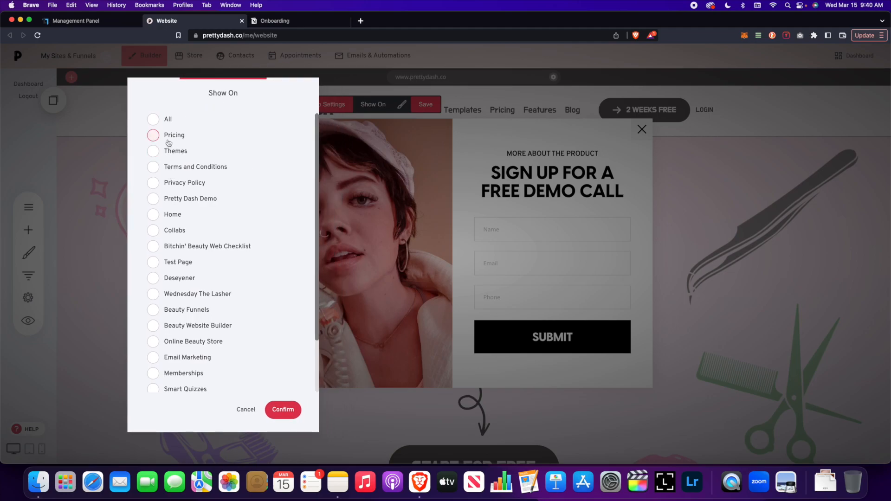
pyautogui.click(153, 215)
pyautogui.click(154, 216)
pyautogui.click(249, 412)
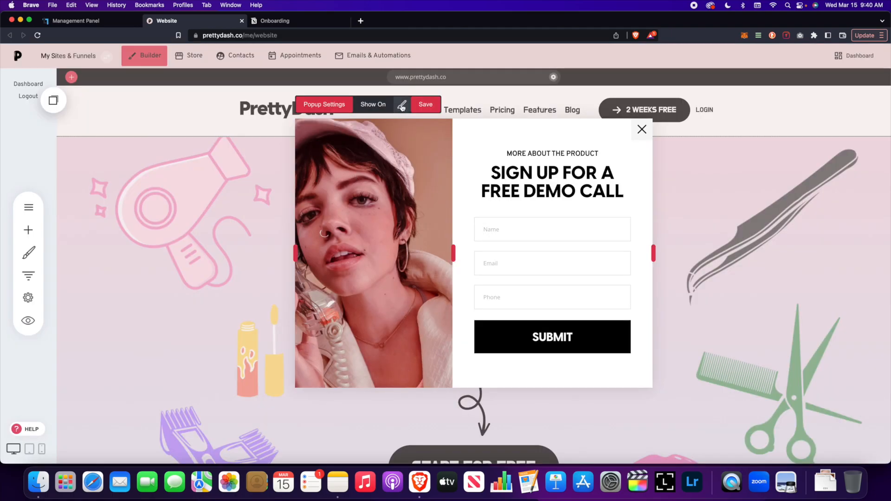
# Step: Try the different popup content layouts, finishing with the layout that has the image on the popup's left side
pyautogui.click(402, 104)
pyautogui.moveTo(451, 107); pyautogui.dragTo(183, 104)
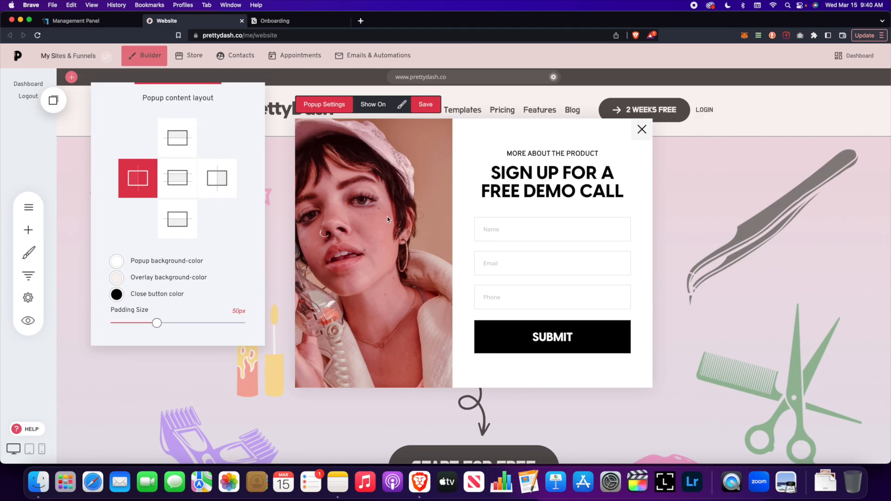
pyautogui.click(181, 145)
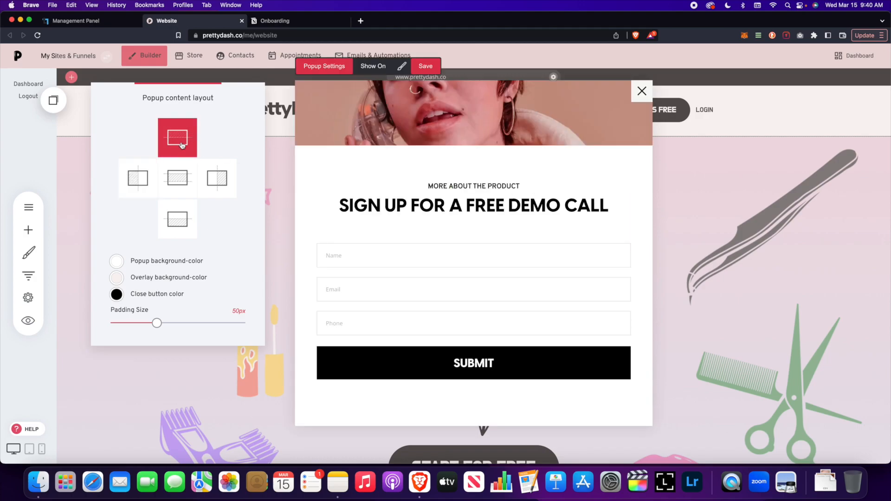
pyautogui.click(218, 176)
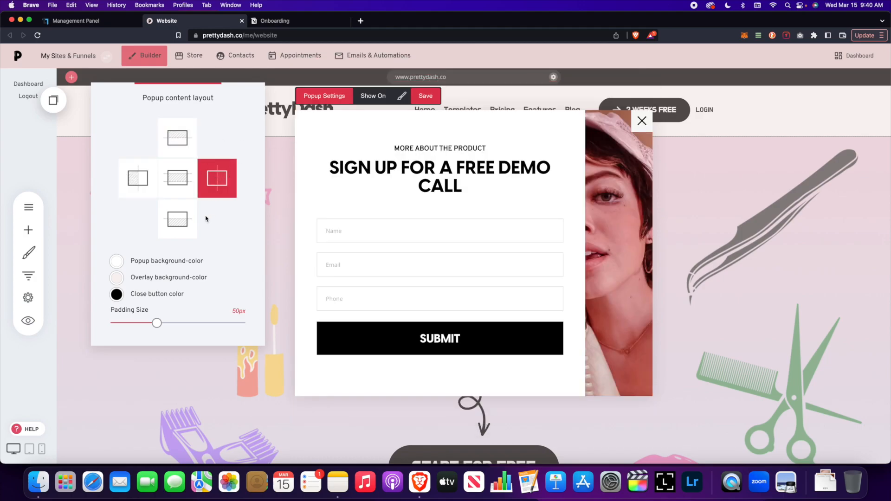
pyautogui.click(183, 223)
pyautogui.click(177, 180)
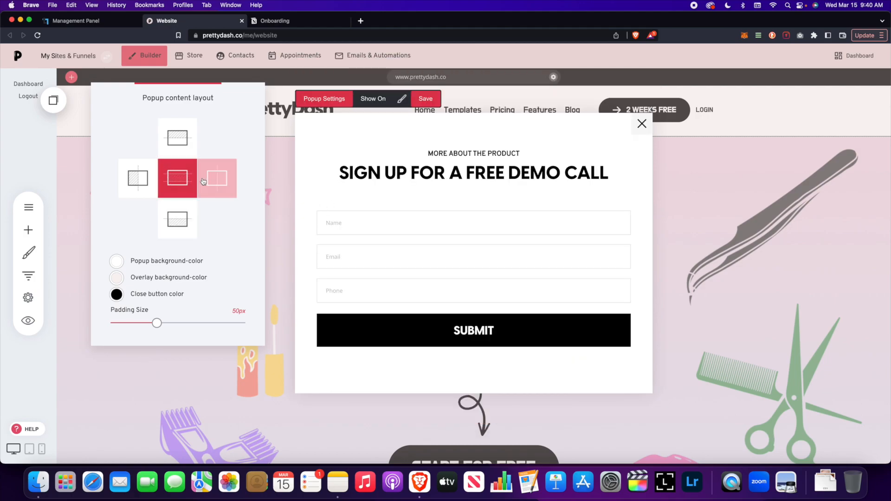
pyautogui.click(138, 178)
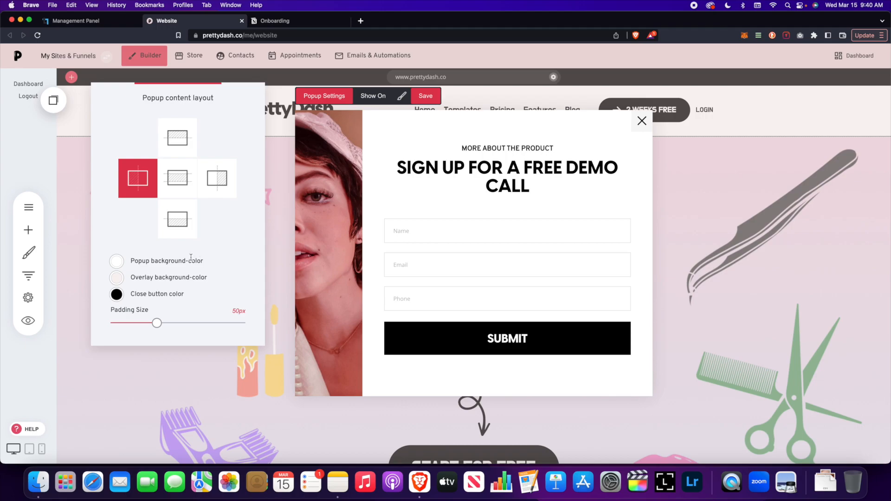
# Step: Set the opacity of the popup's overlay background colour to about 0.77
pyautogui.click(117, 278)
pyautogui.moveTo(145, 338); pyautogui.dragTo(170, 338)
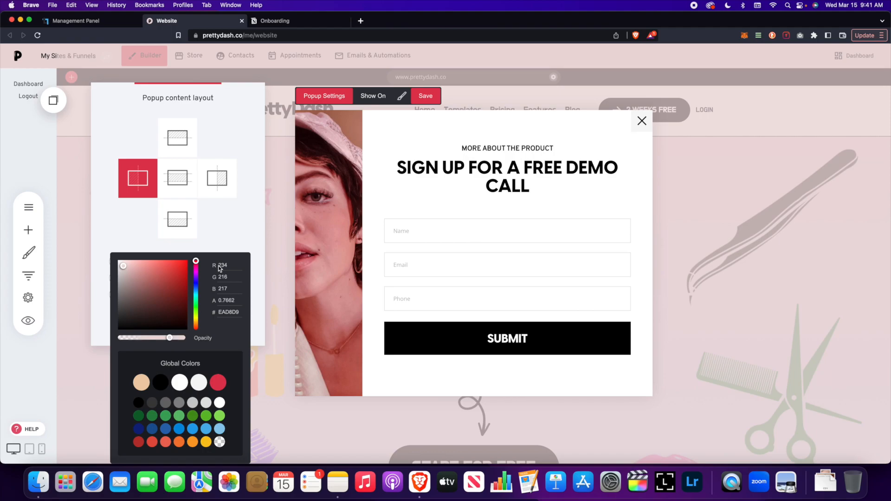
pyautogui.click(220, 236)
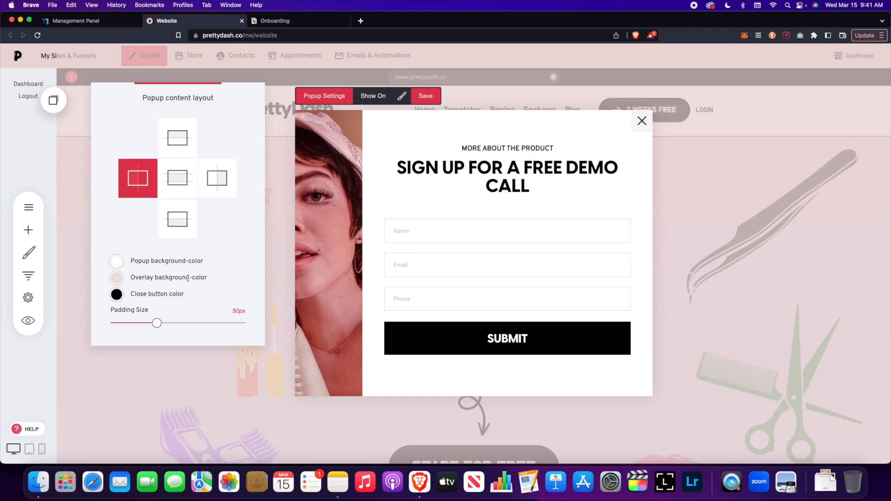
# Step: Set the popup's padding size to about 59px and save the popup
pyautogui.moveTo(158, 324)
pyautogui.mouseDown()
pyautogui.moveTo(213, 320)
pyautogui.moveTo(148, 321)
pyautogui.moveTo(207, 320)
pyautogui.moveTo(169, 319)
pyautogui.mouseUp()
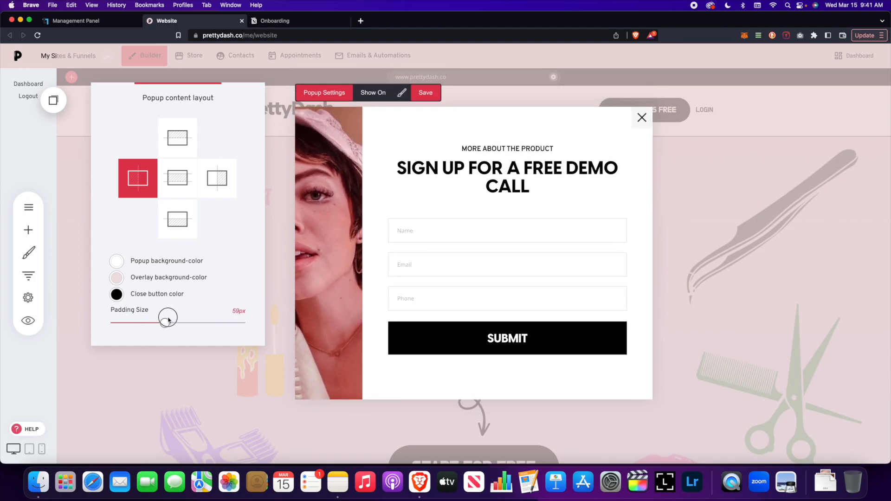
pyautogui.click(332, 146)
pyautogui.click(419, 95)
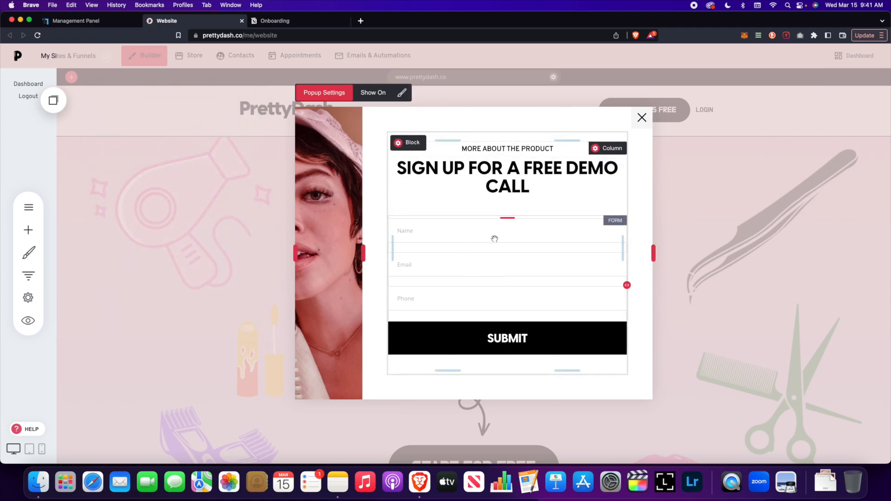
# Step: Try to add an Accordion widget below the popup's heading, and review the popup settings
pyautogui.click(28, 230)
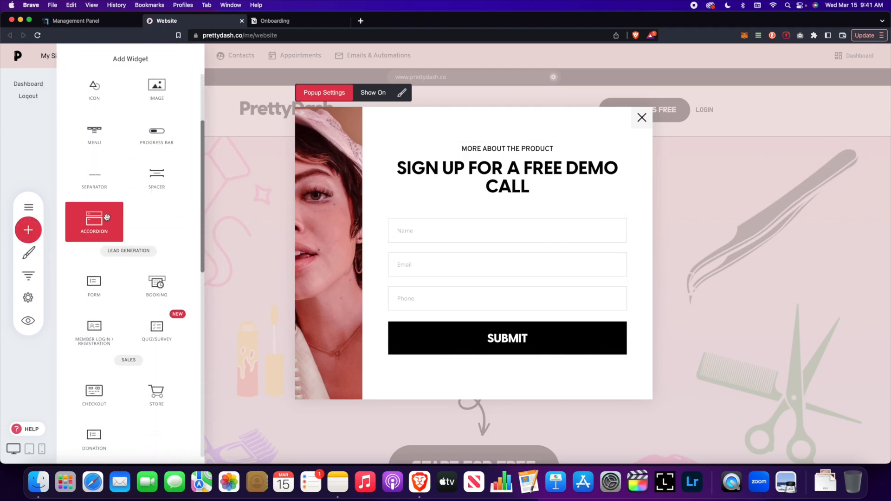
pyautogui.moveTo(95, 231); pyautogui.dragTo(486, 204)
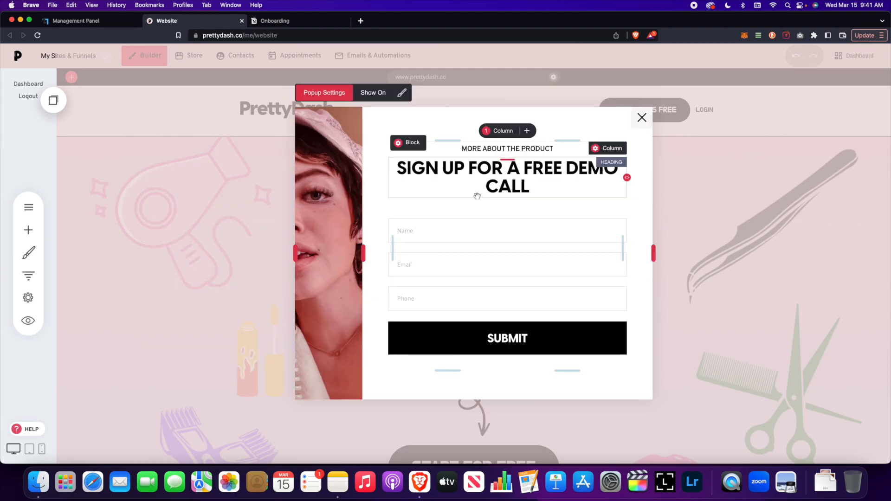
pyautogui.click(325, 92)
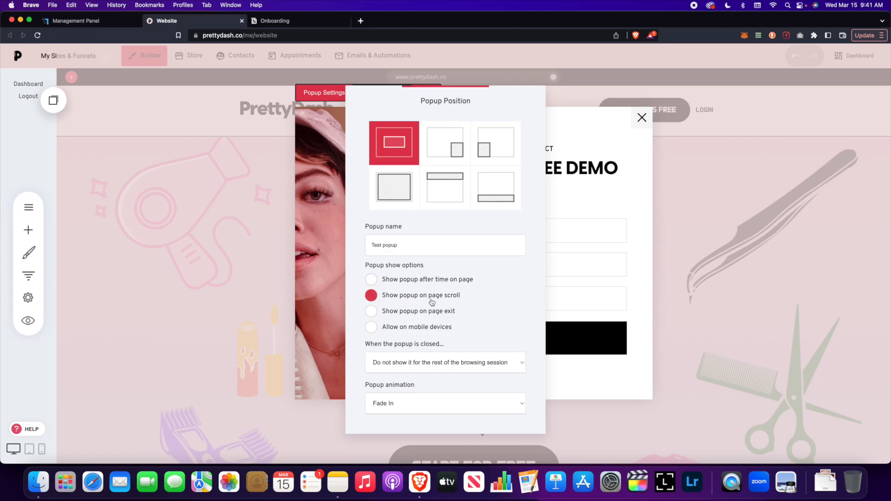
pyautogui.click(603, 213)
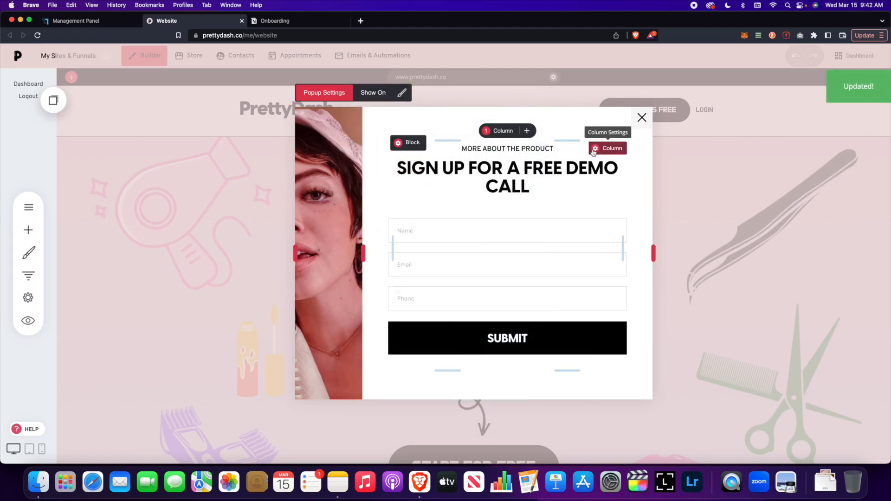
# Step: Close the popup and open Test Page in the builder
pyautogui.click(642, 117)
pyautogui.click(131, 321)
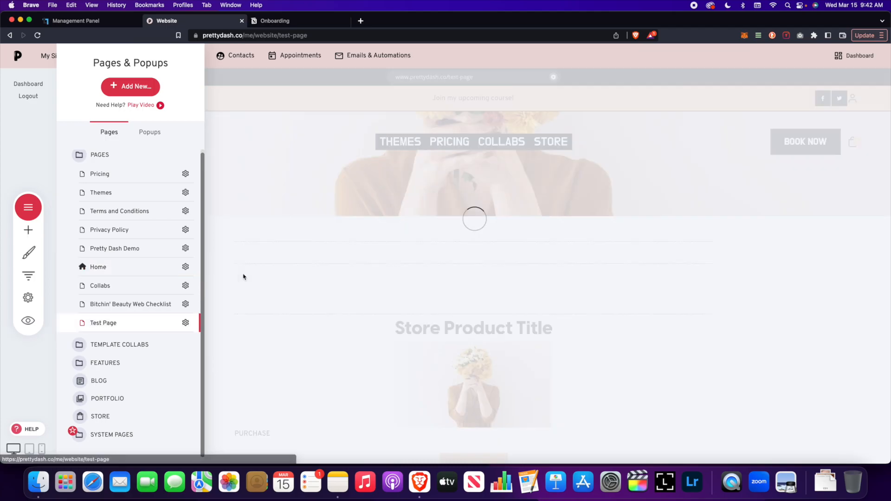
# Step: Link the button below the PURCHASE text to the popup "Test popup"
pyautogui.scroll(-5, 382, 267)
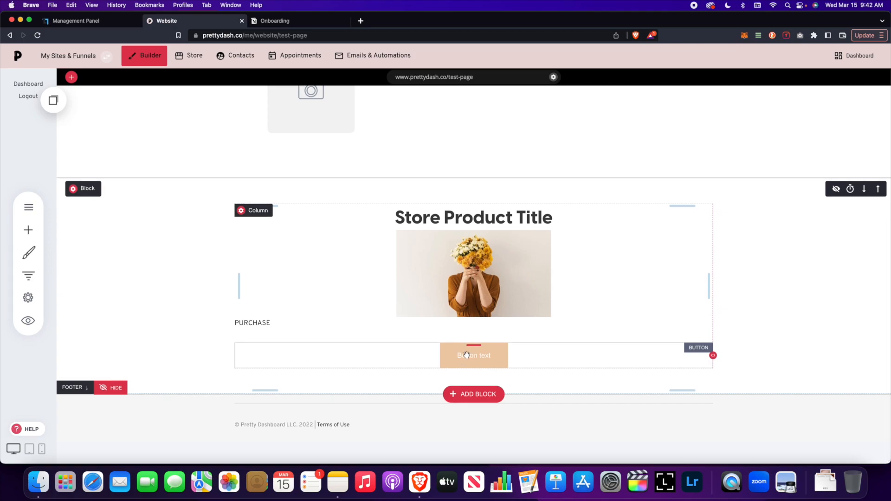
pyautogui.scroll(1, 463, 357)
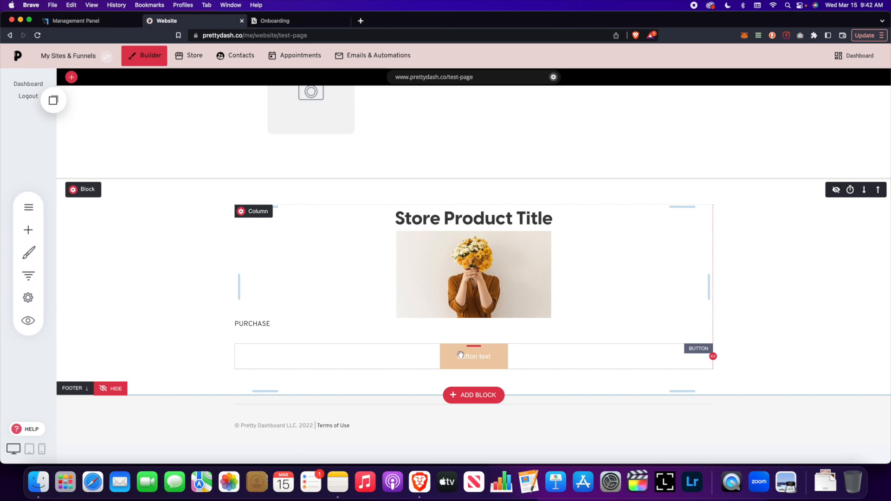
pyautogui.click(461, 355)
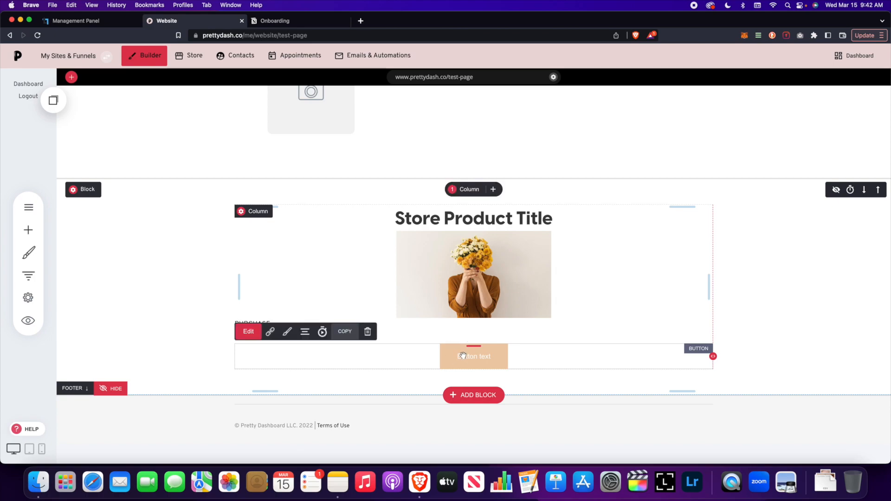
pyautogui.click(270, 332)
pyautogui.click(338, 226)
pyautogui.click(518, 152)
pyautogui.click(476, 156)
pyautogui.click(474, 161)
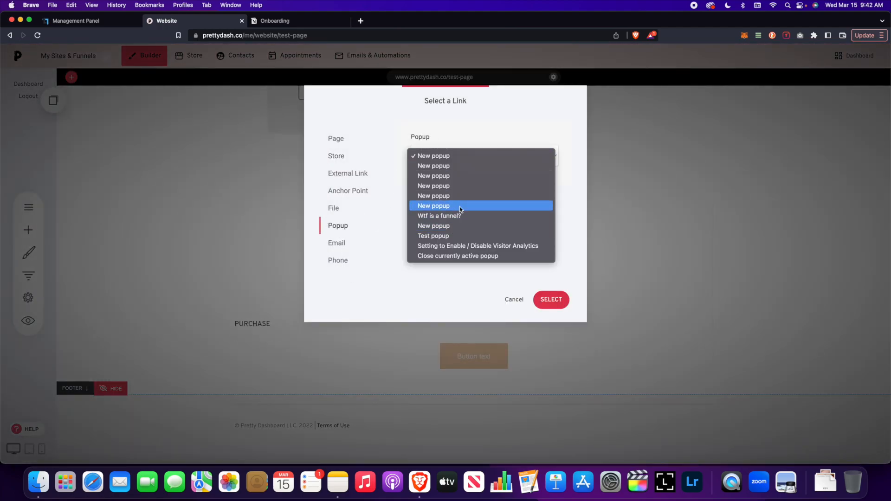
pyautogui.click(460, 236)
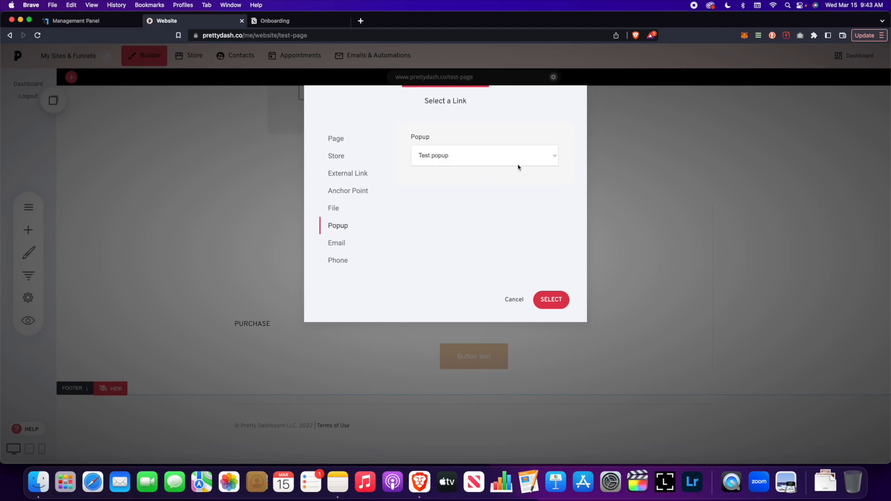
pyautogui.click(551, 300)
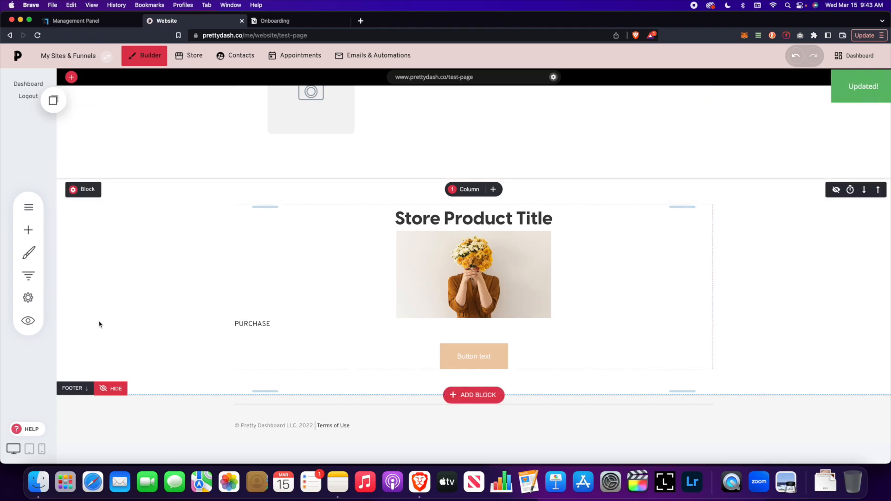
# Step: Preview the page, test the button's popup link, and close the popup
pyautogui.click(28, 321)
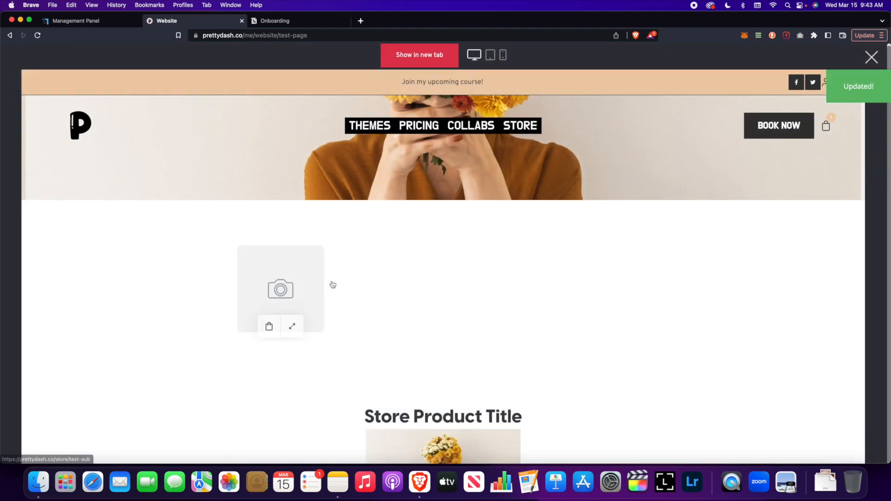
pyautogui.scroll(-5, 333, 284)
pyautogui.click(442, 374)
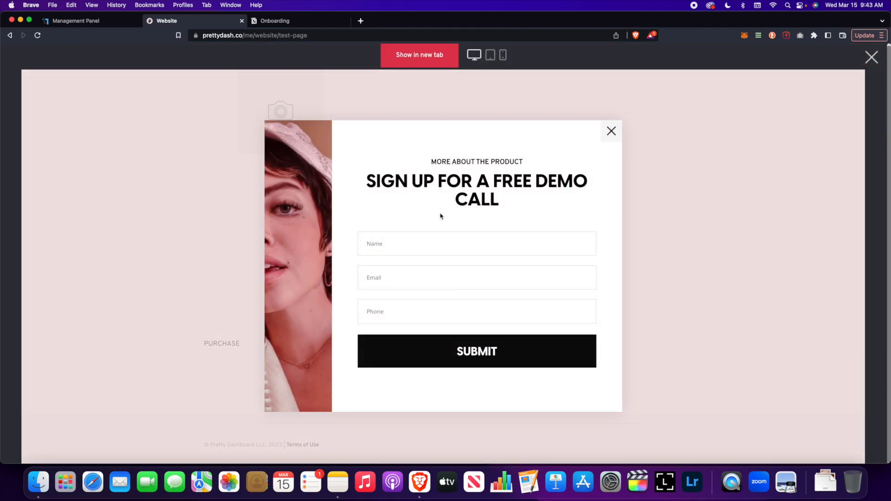
pyautogui.click(611, 131)
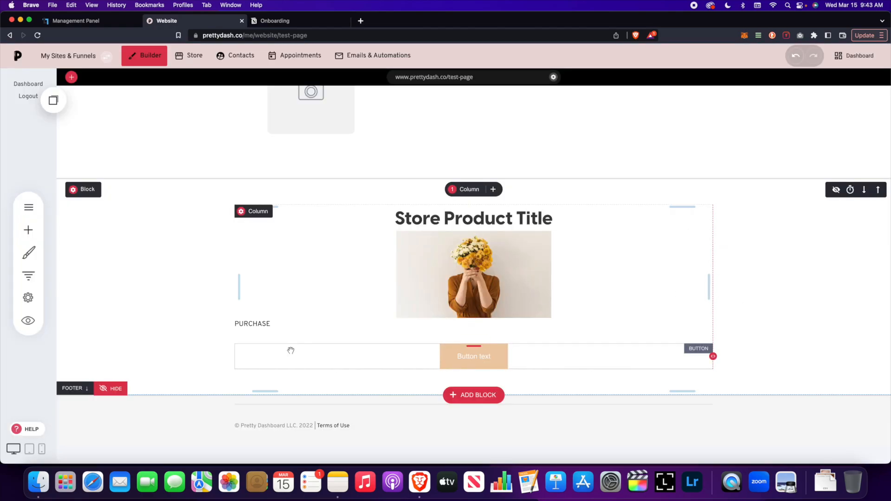
# Step: Link the PURCHASE text to the popup "Test popup" and save the page
pyautogui.doubleClick(269, 323)
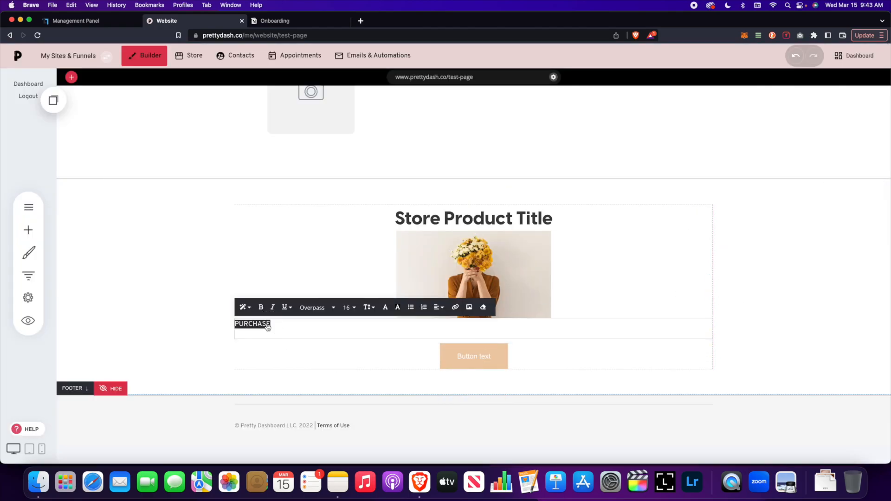
pyautogui.click(455, 307)
pyautogui.click(344, 226)
pyautogui.click(489, 160)
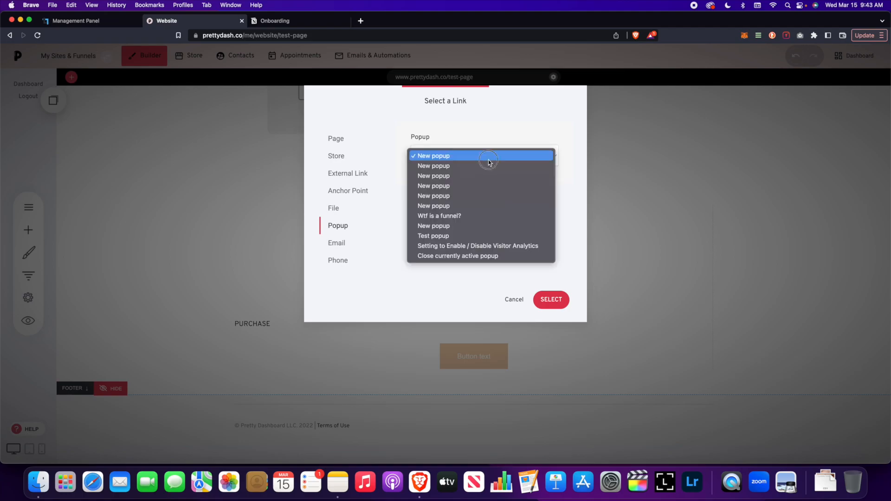
pyautogui.click(469, 233)
pyautogui.click(552, 301)
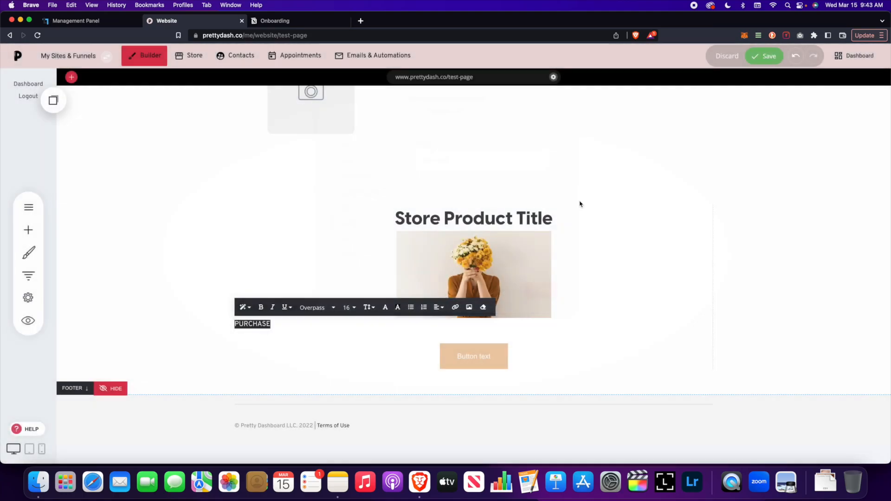
pyautogui.click(766, 55)
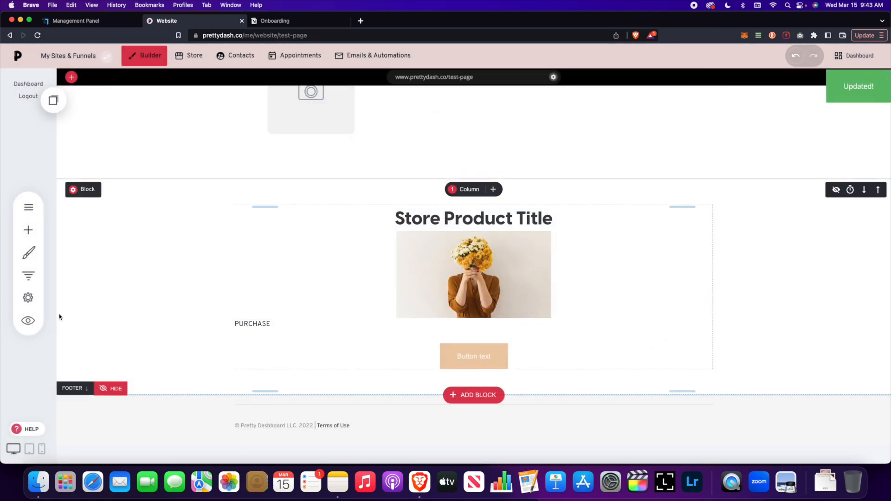
# Step: Preview the page and test the popup link on the PURCHASE text
pyautogui.click(28, 321)
pyautogui.scroll(-4, 286, 273)
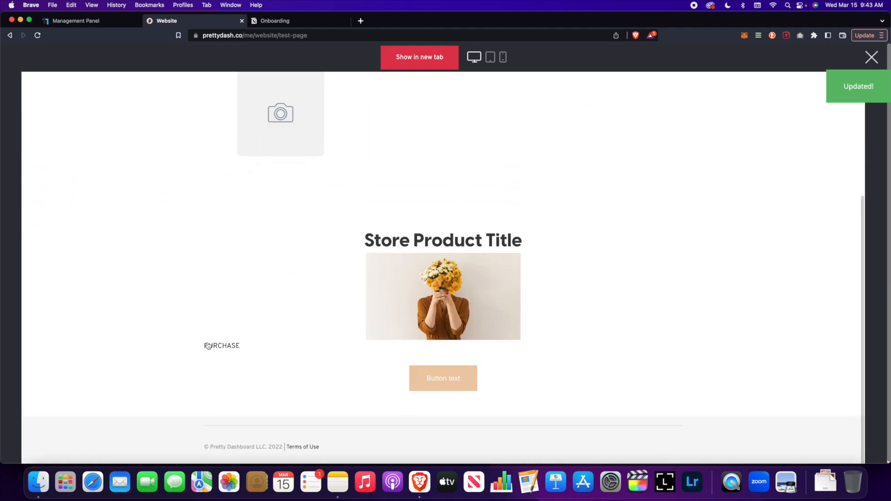
pyautogui.click(219, 346)
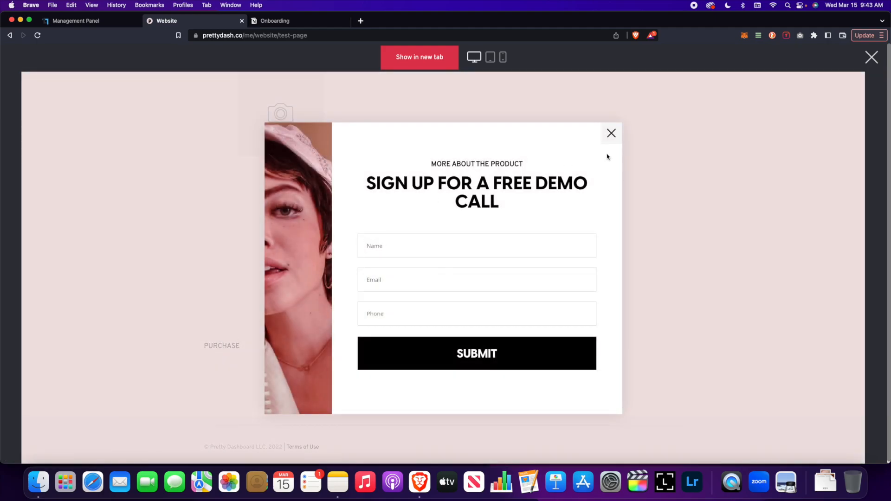